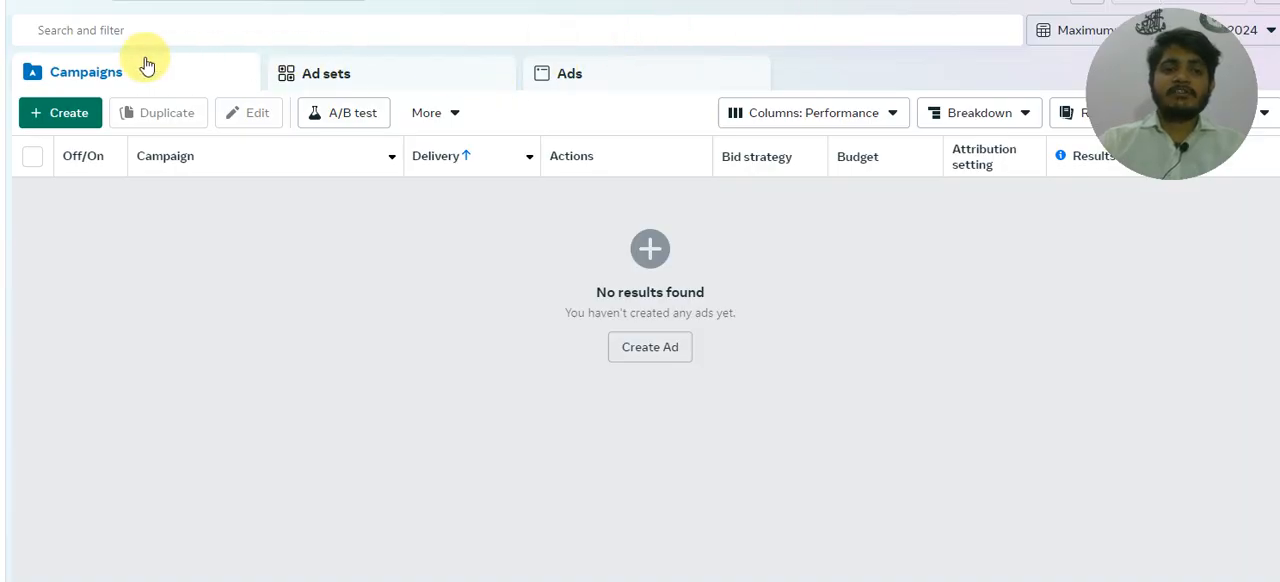
Step: Create a new Auction campaign with the Leads objective and complete the campaign setup choice
left_click(87, 126)
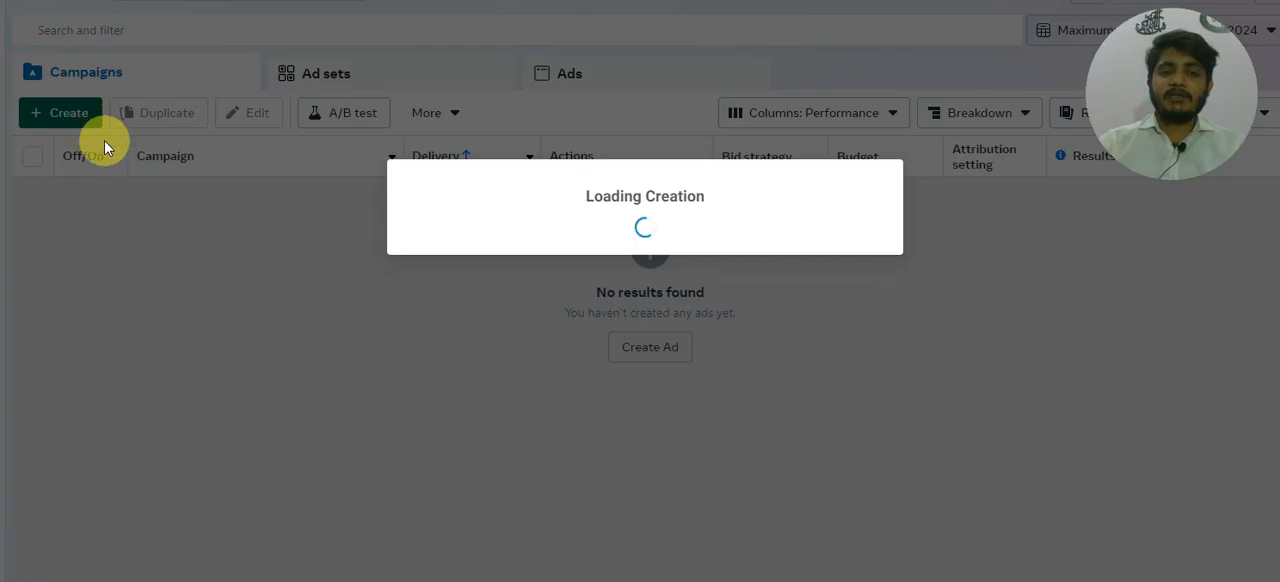
mouse_move(447, 205)
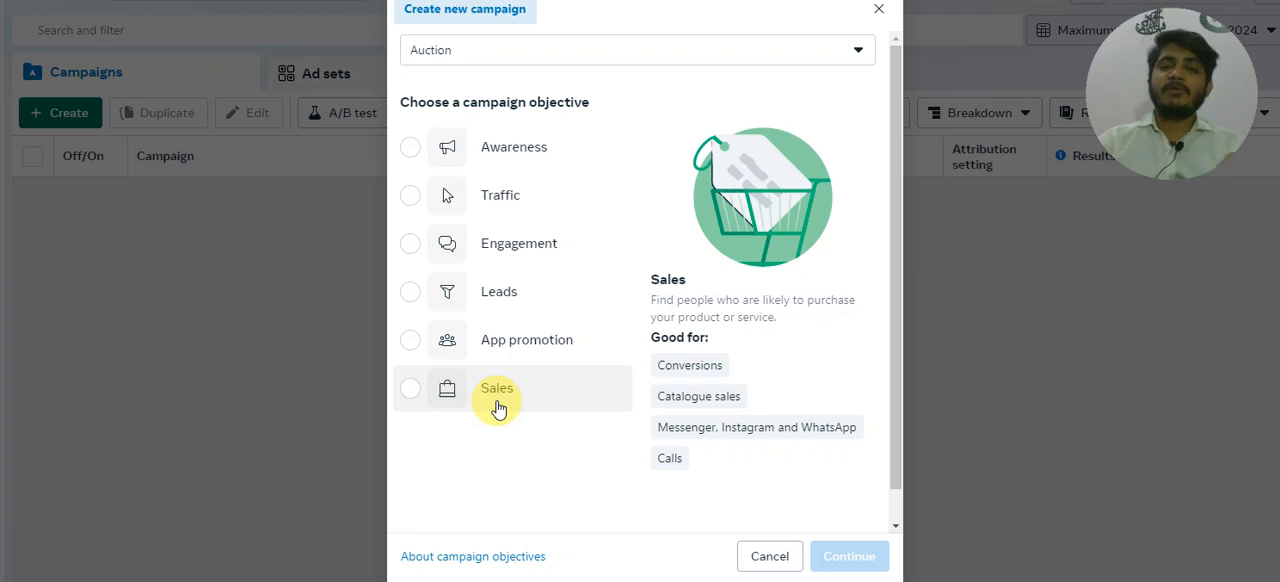
left_click(489, 296)
left_click(826, 561)
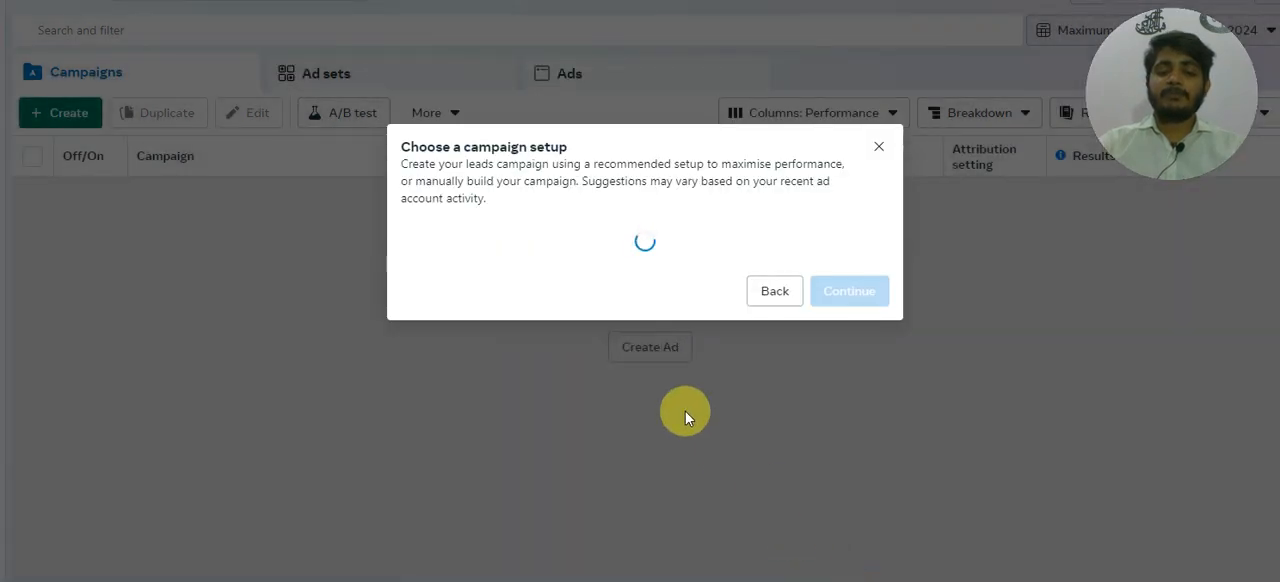
left_click(502, 353)
left_click(865, 420)
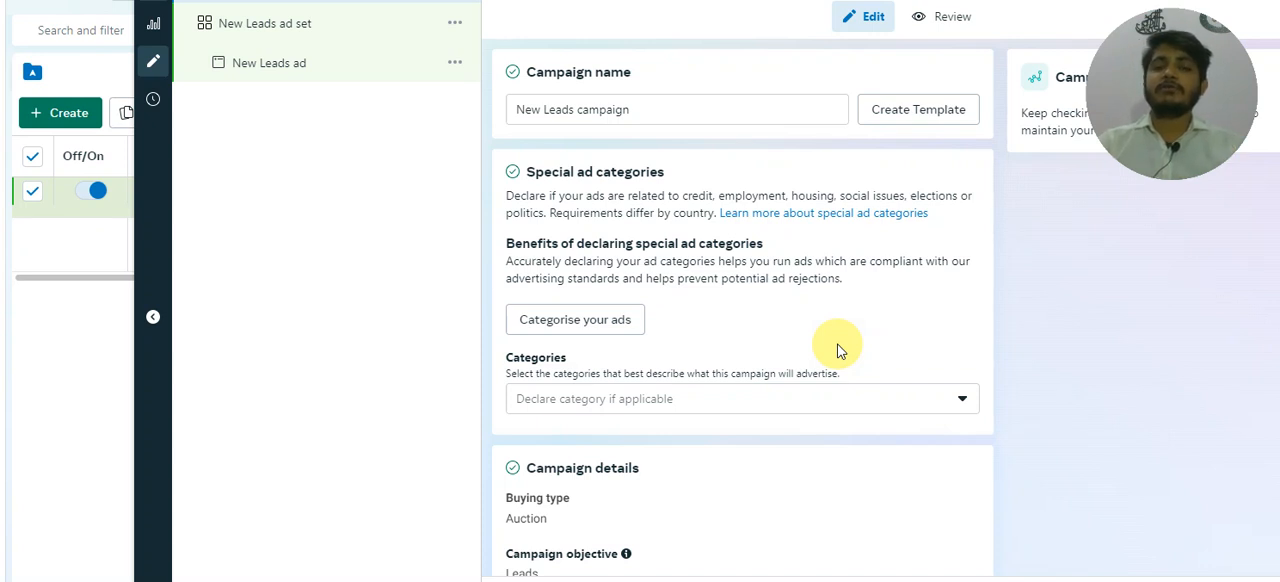
Step: Set the conversion location of the New Leads ad set to Calls
left_click(292, 29)
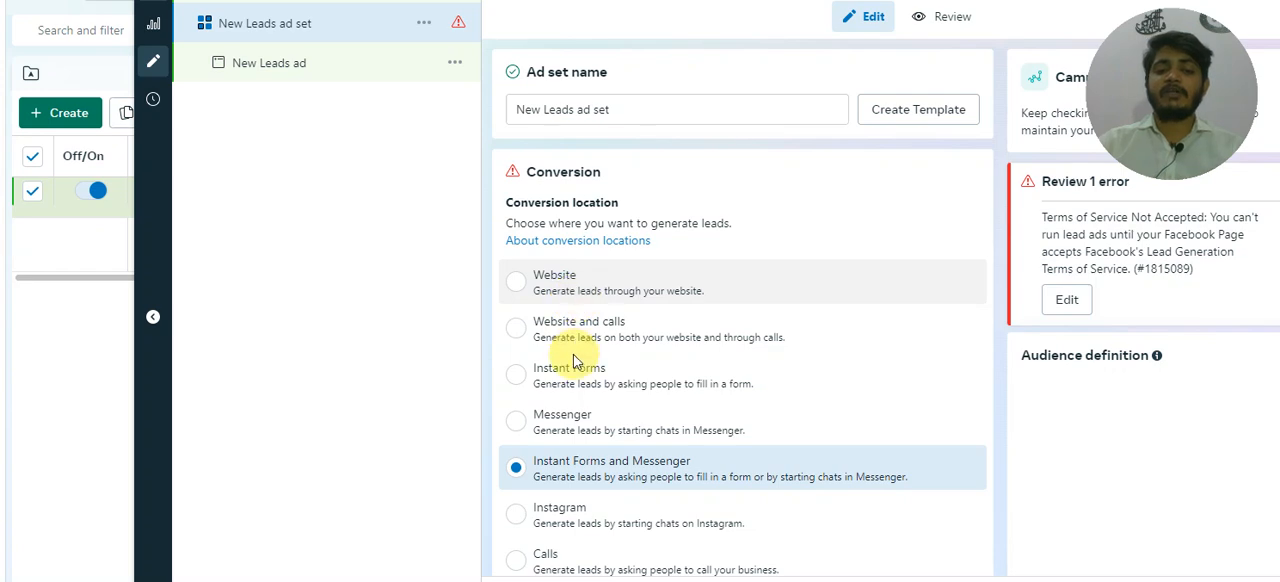
scroll(518, 560, "down", 1)
scroll(518, 565, "down", 2)
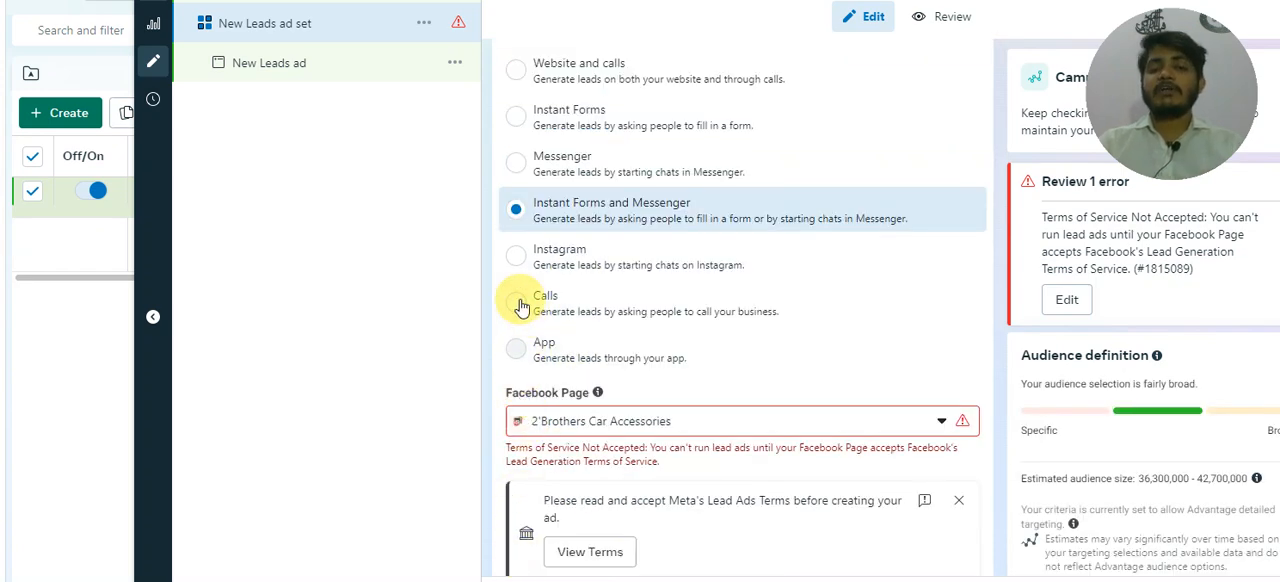
left_click(517, 303)
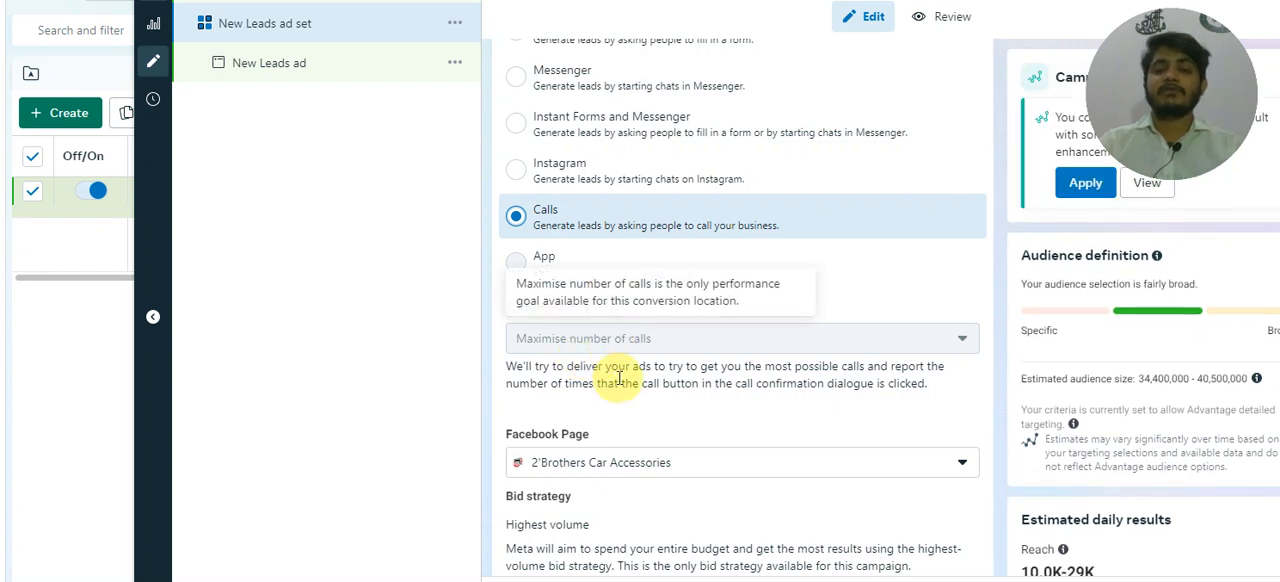
Step: Review the ad set's performance goal, Facebook Page, budget, schedule and audience settings
scroll(615, 370, "down", 3)
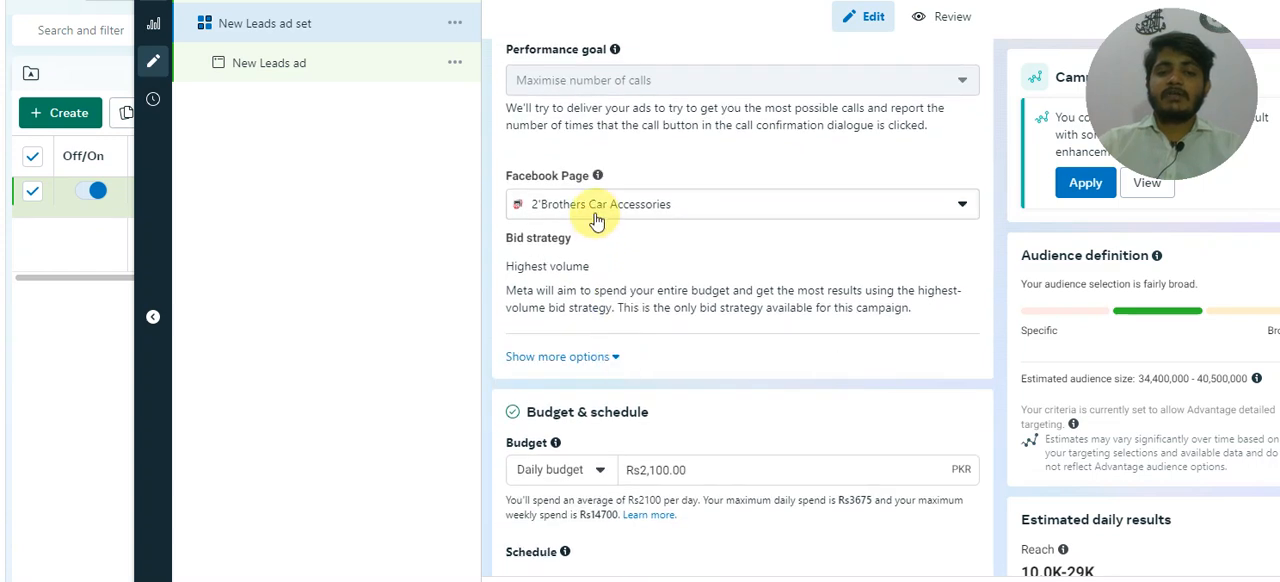
scroll(597, 220, "down", 2)
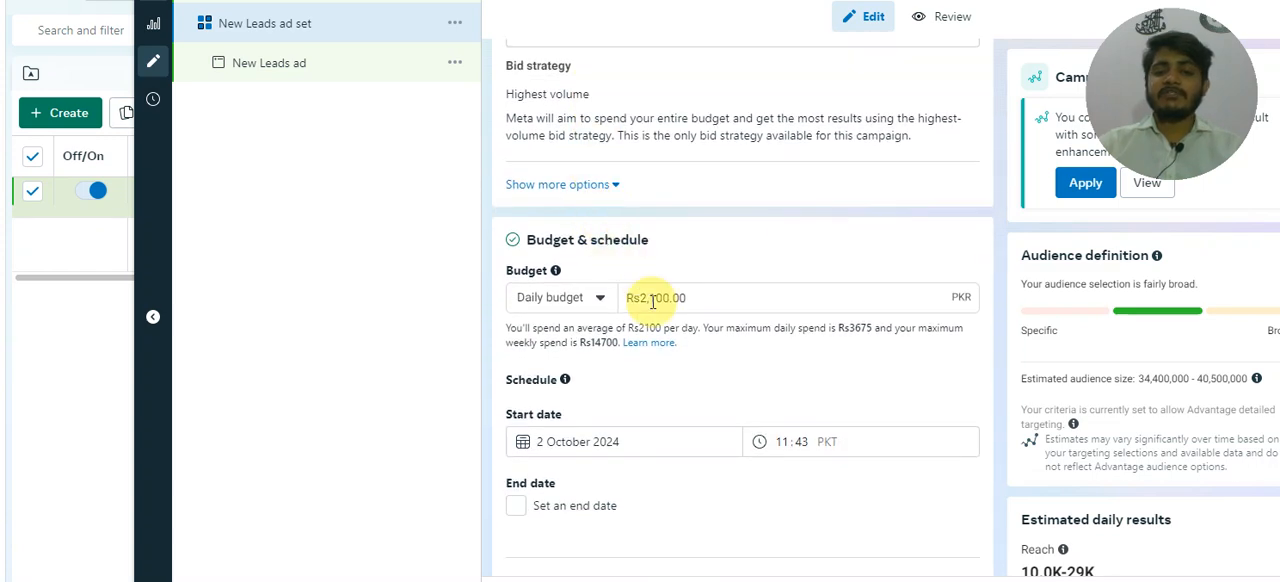
scroll(651, 300, "down", 3)
scroll(651, 300, "down", 1)
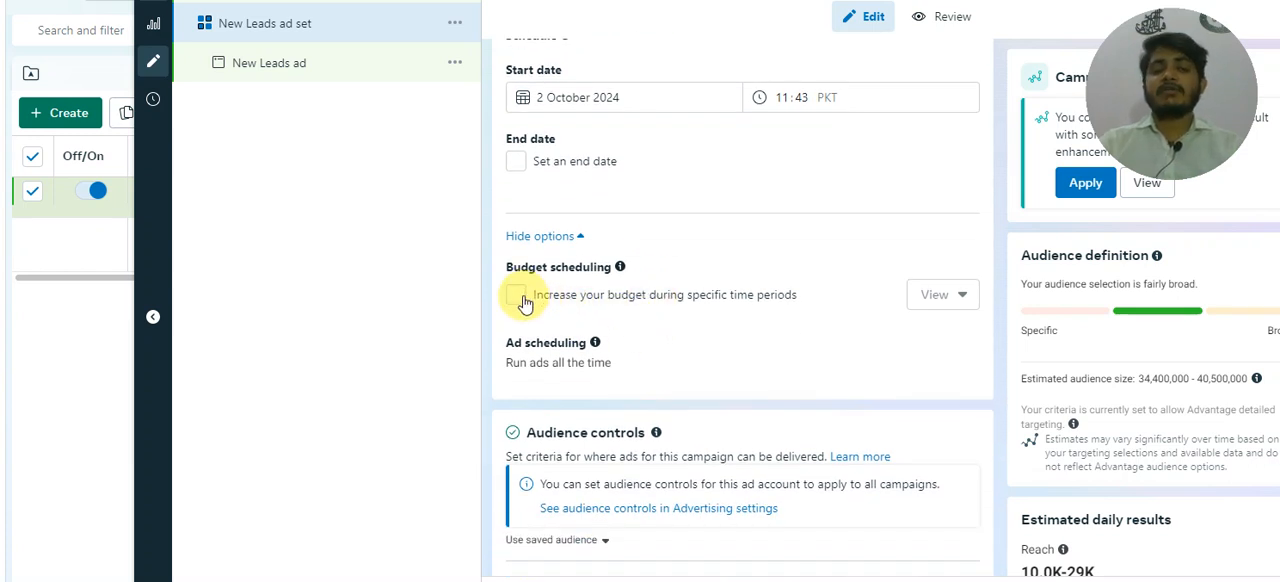
scroll(607, 333, "down", 2)
scroll(607, 333, "down", 3)
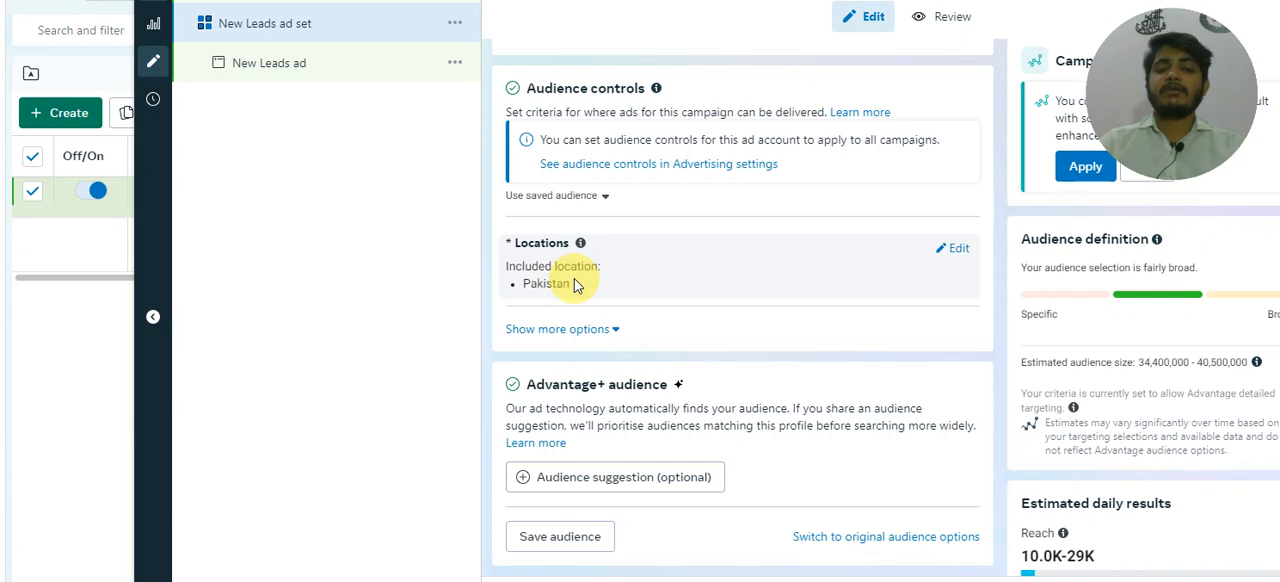
scroll(573, 290, "down", 2)
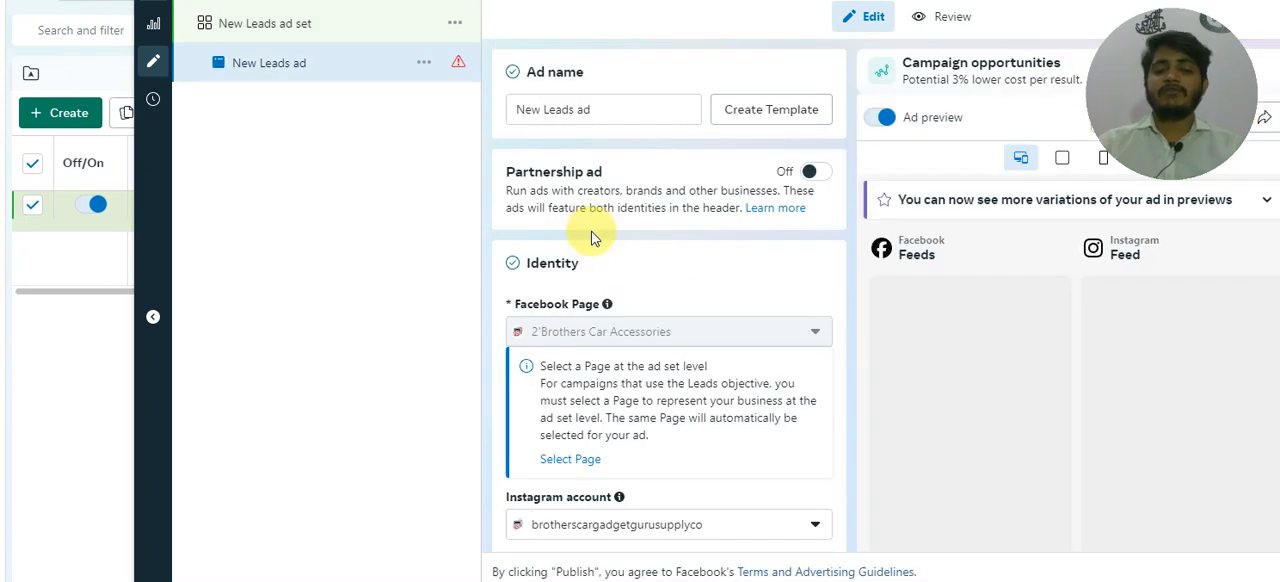
Step: Review the New Leads ad's identity, format, media and text fields through to its destination settings
scroll(585, 240, "down", 2)
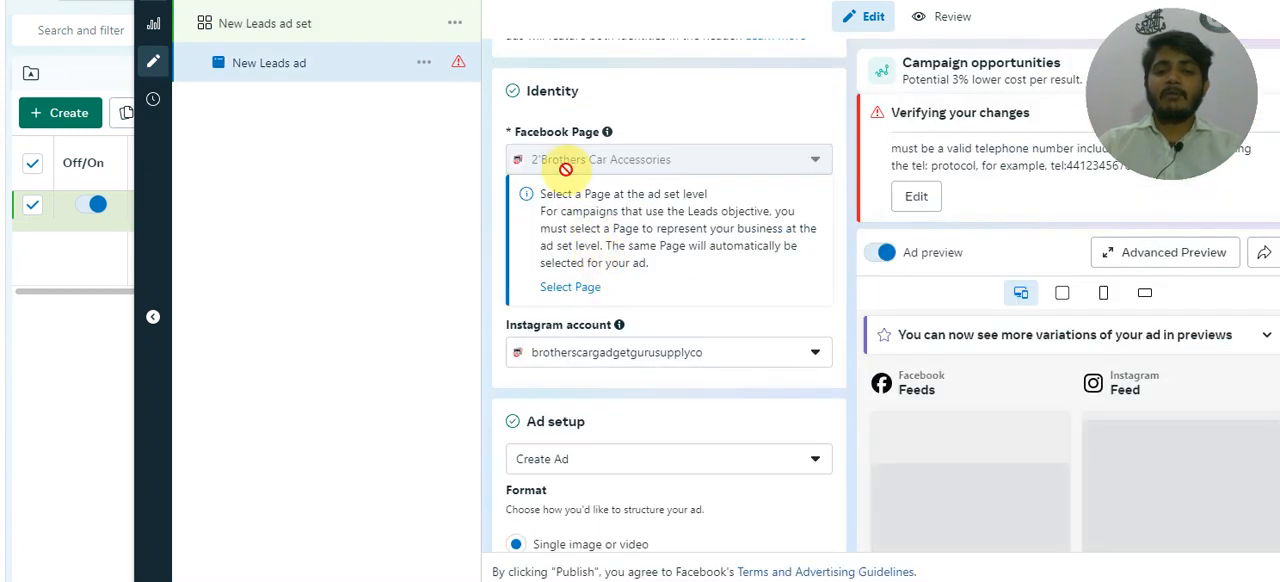
scroll(574, 182, "down", 3)
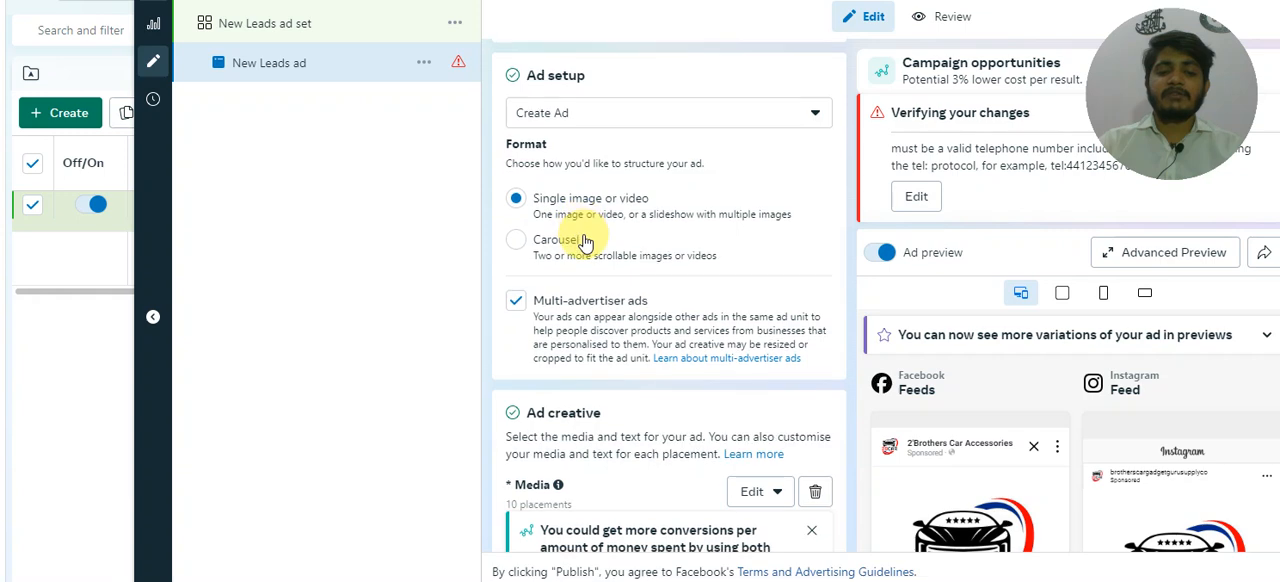
scroll(586, 270, "down", 5)
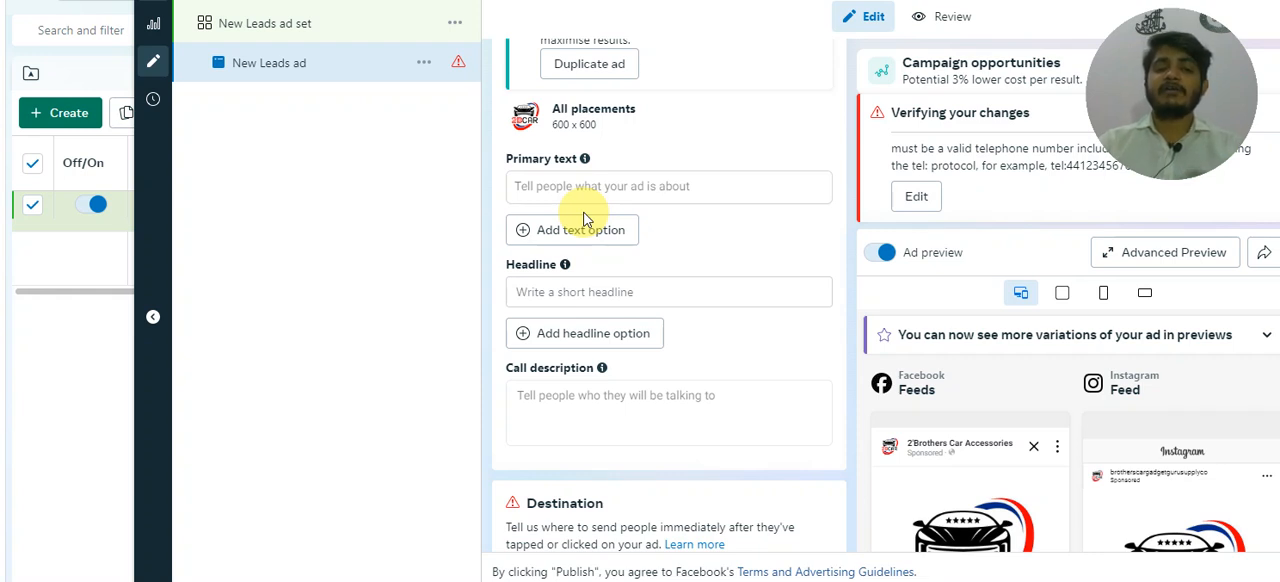
scroll(585, 220, "down", 2)
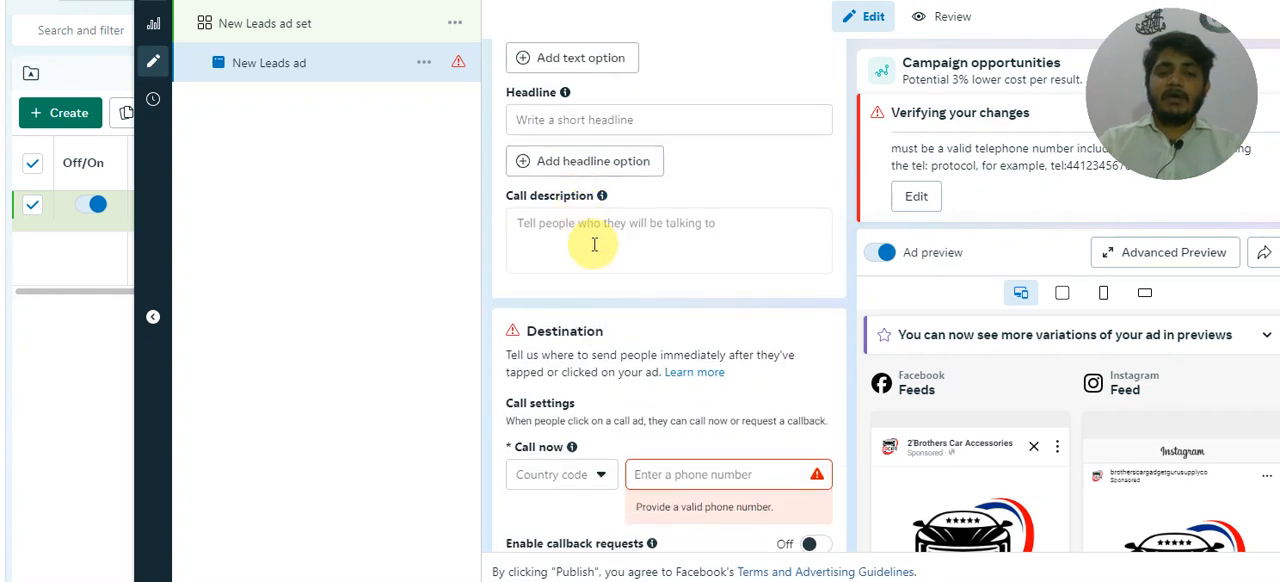
scroll(593, 245, "down", 2)
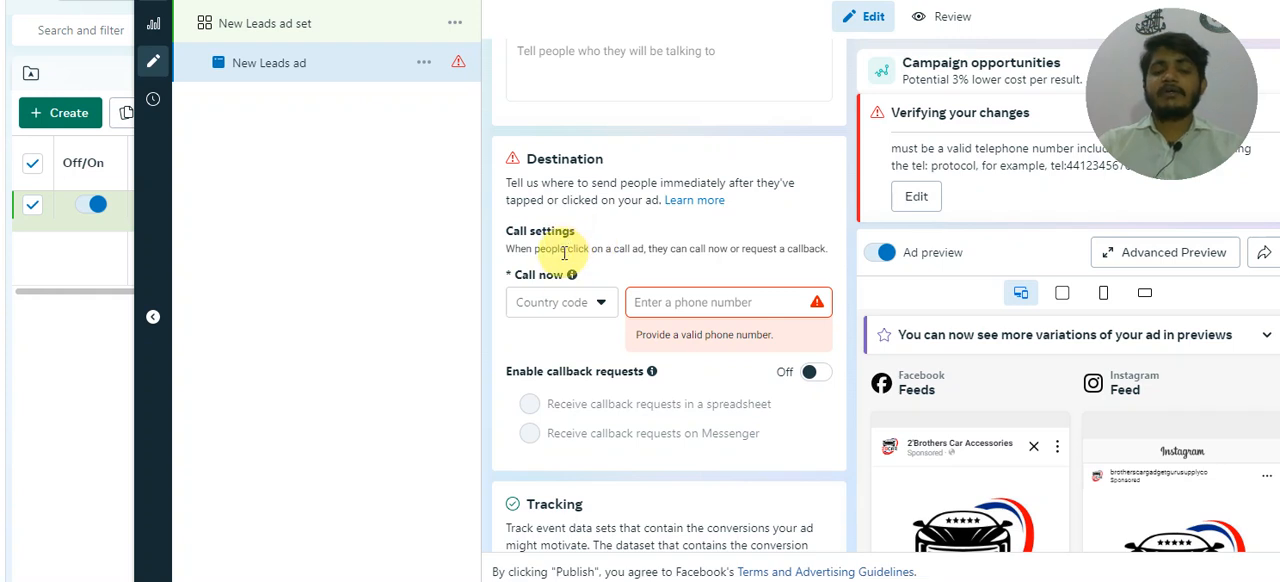
Step: Set the Call now country code to Canada (+1) and enter the business phone number in the ad's destination settings
left_click(599, 305)
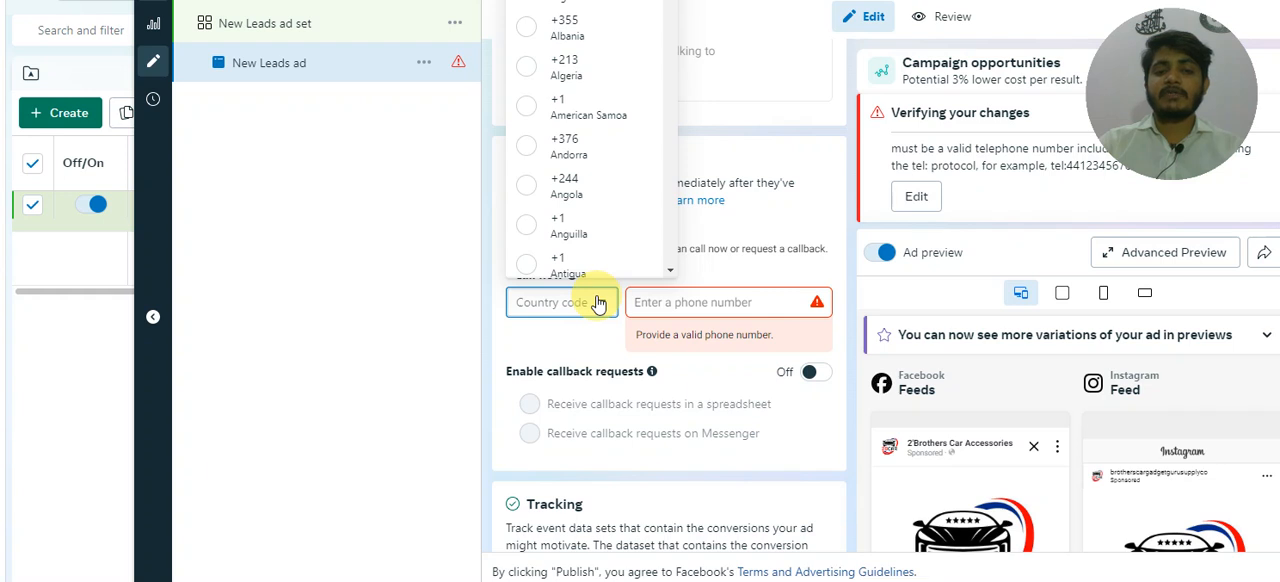
scroll(595, 222, "down", 6)
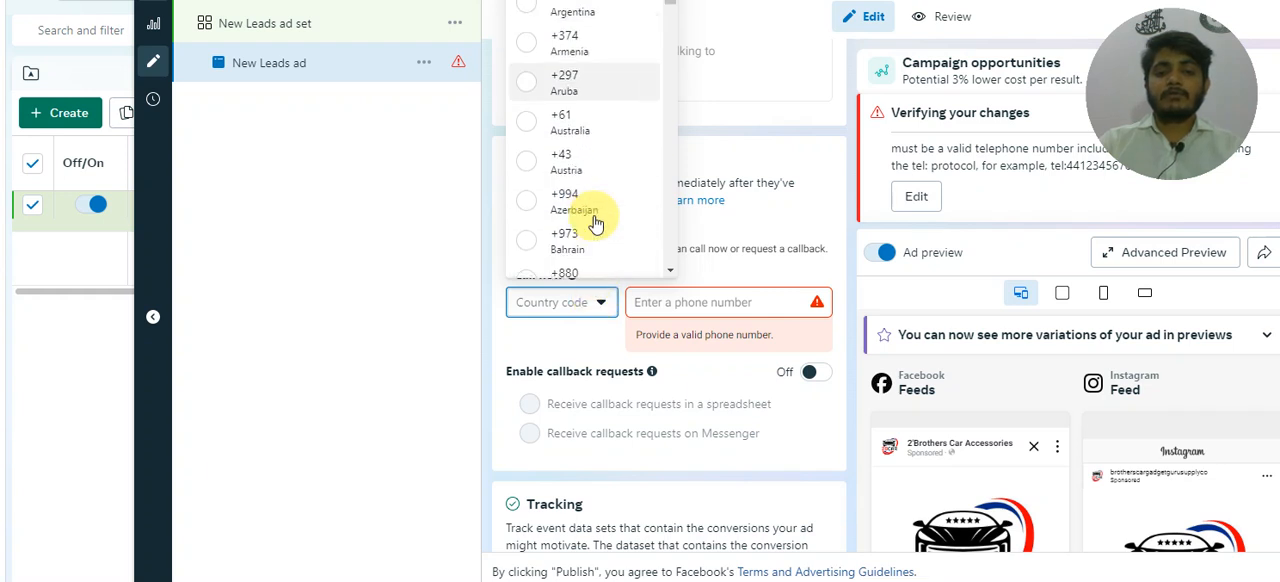
scroll(595, 222, "down", 3)
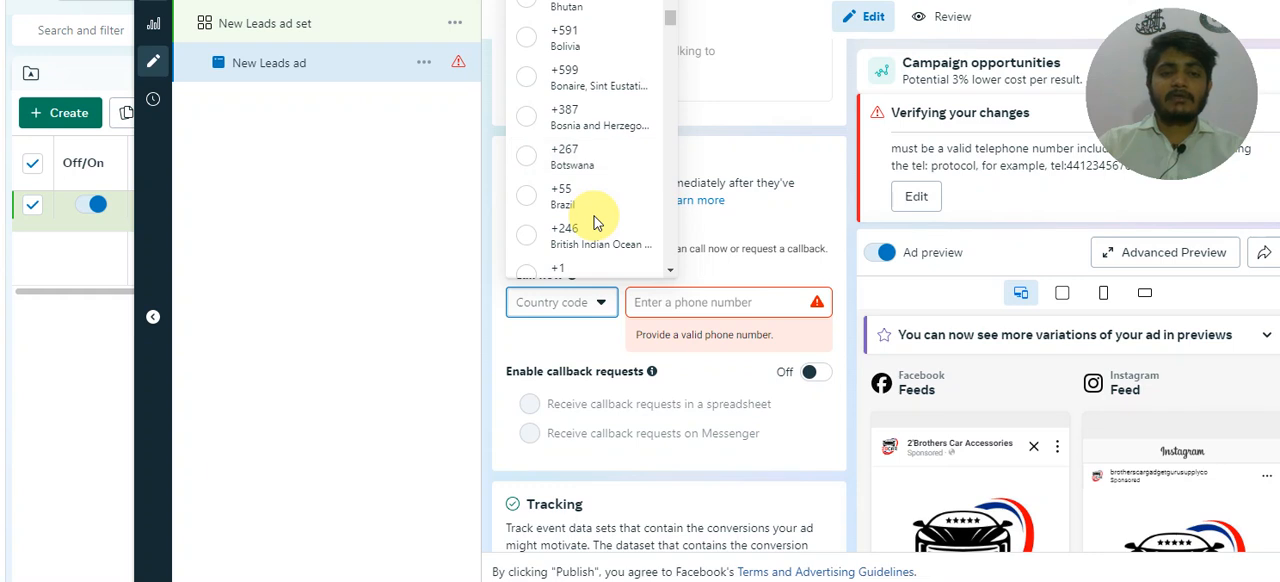
scroll(594, 216, "down", 3)
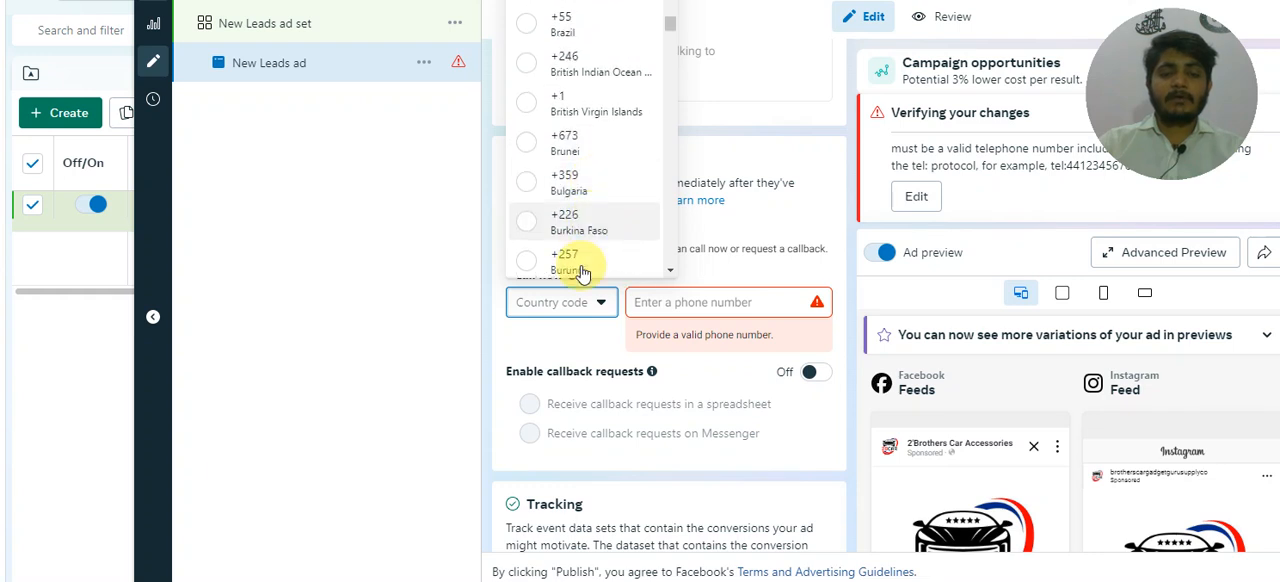
scroll(590, 220, "down", 3)
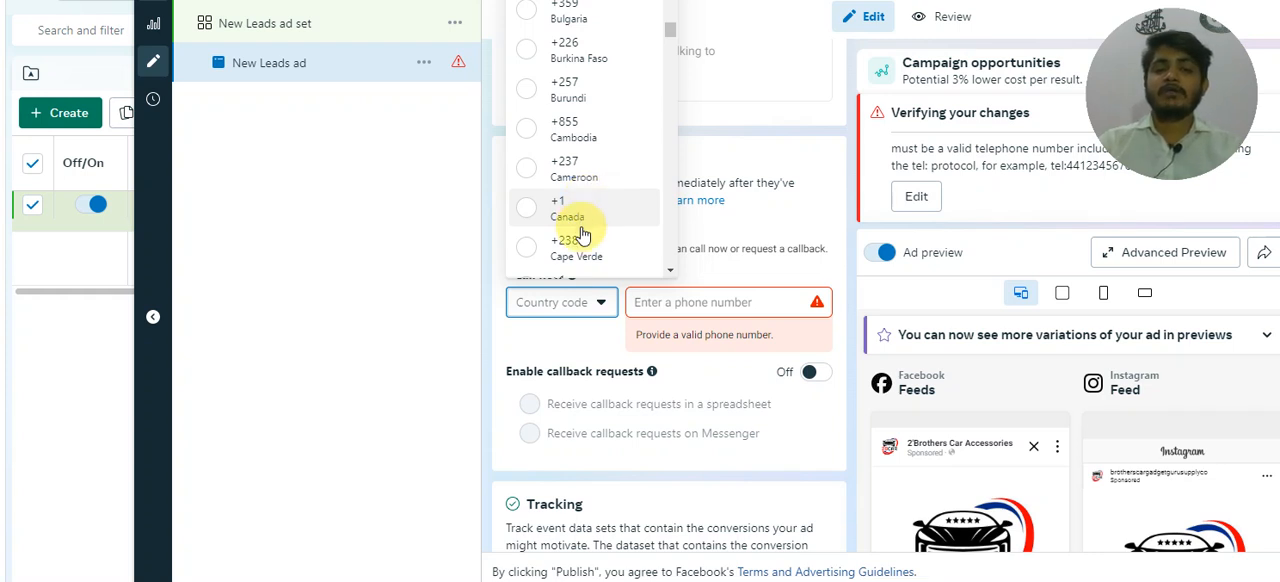
left_click(579, 207)
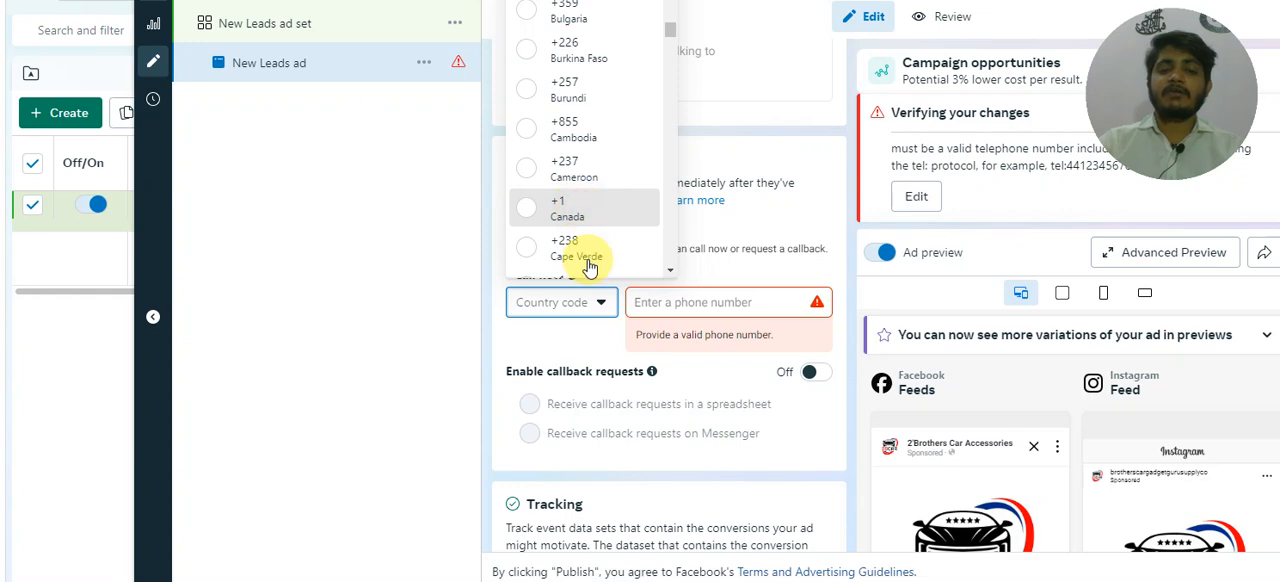
left_click(629, 301)
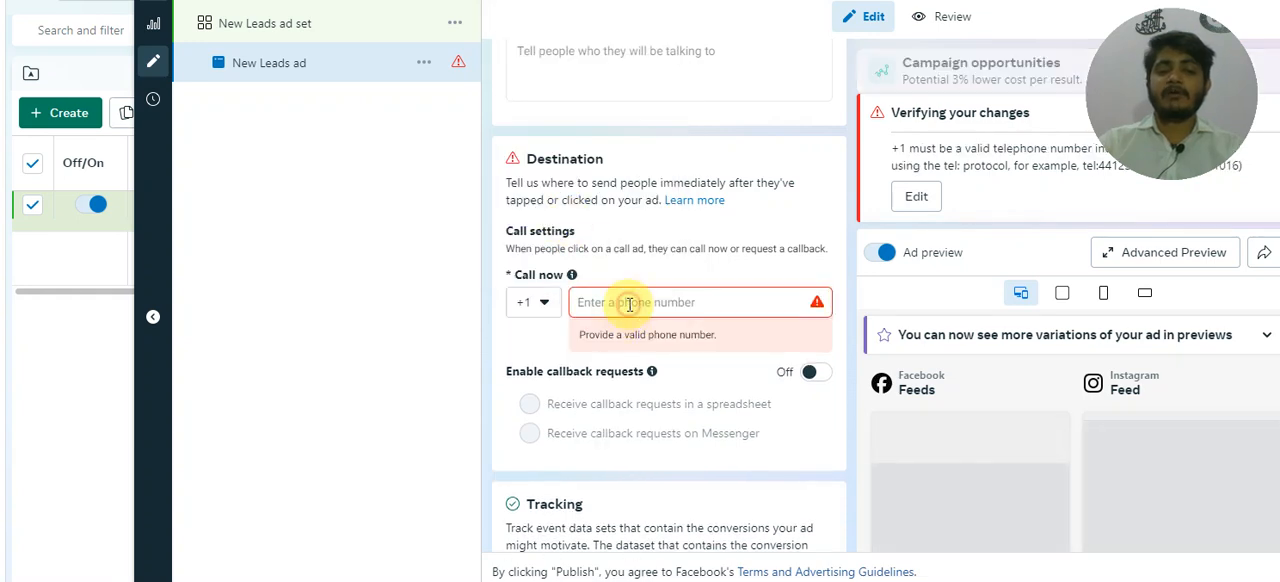
type("645645747")
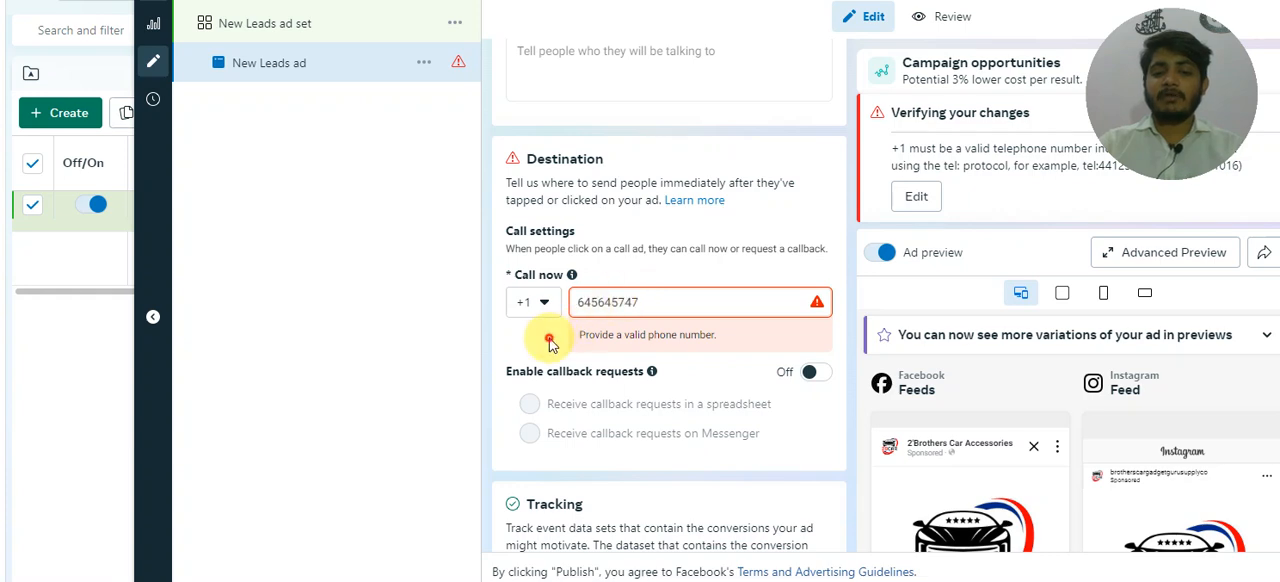
Step: Enable callback requests for the call ad and choose to receive them on Messenger
scroll(610, 355, "down", 1)
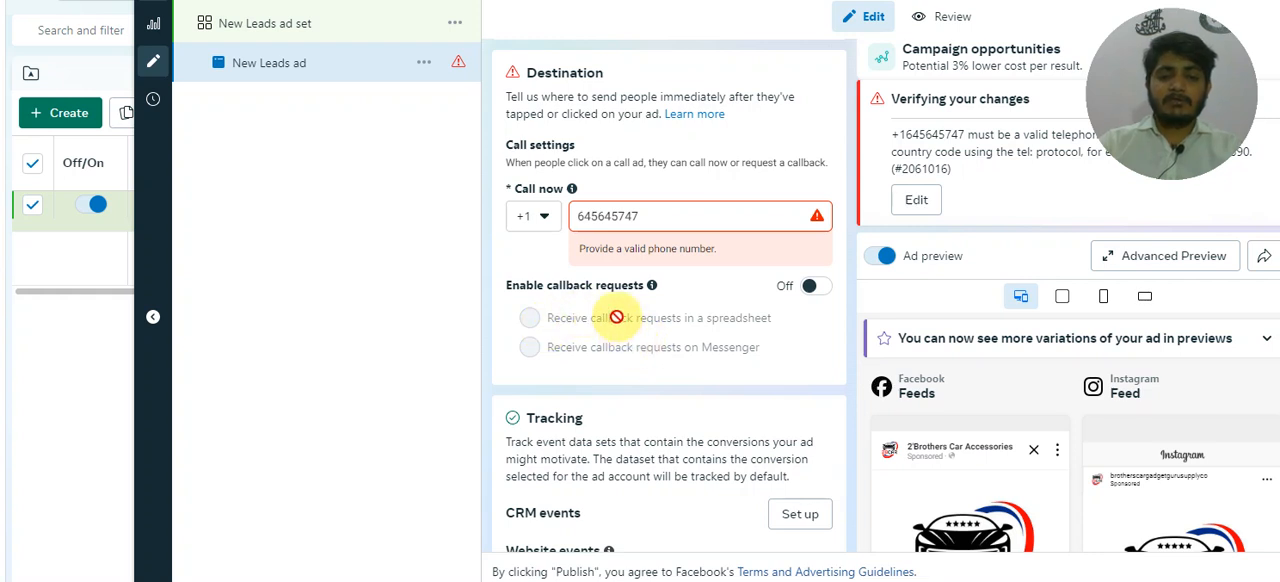
left_click(816, 289)
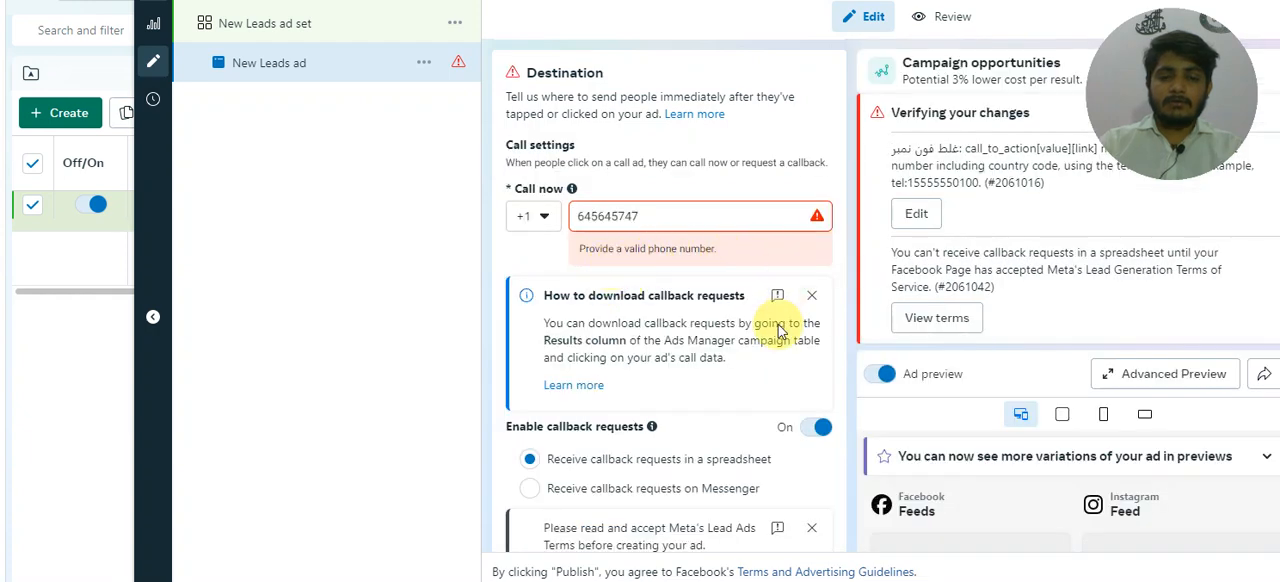
scroll(808, 412, "down", 2)
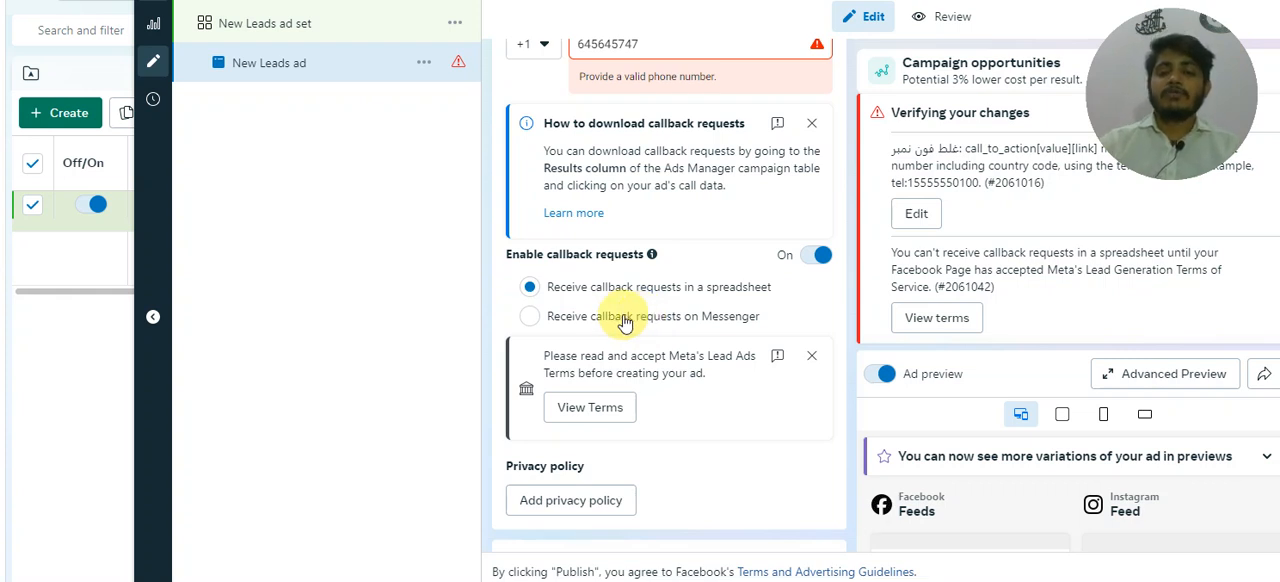
left_click(530, 320)
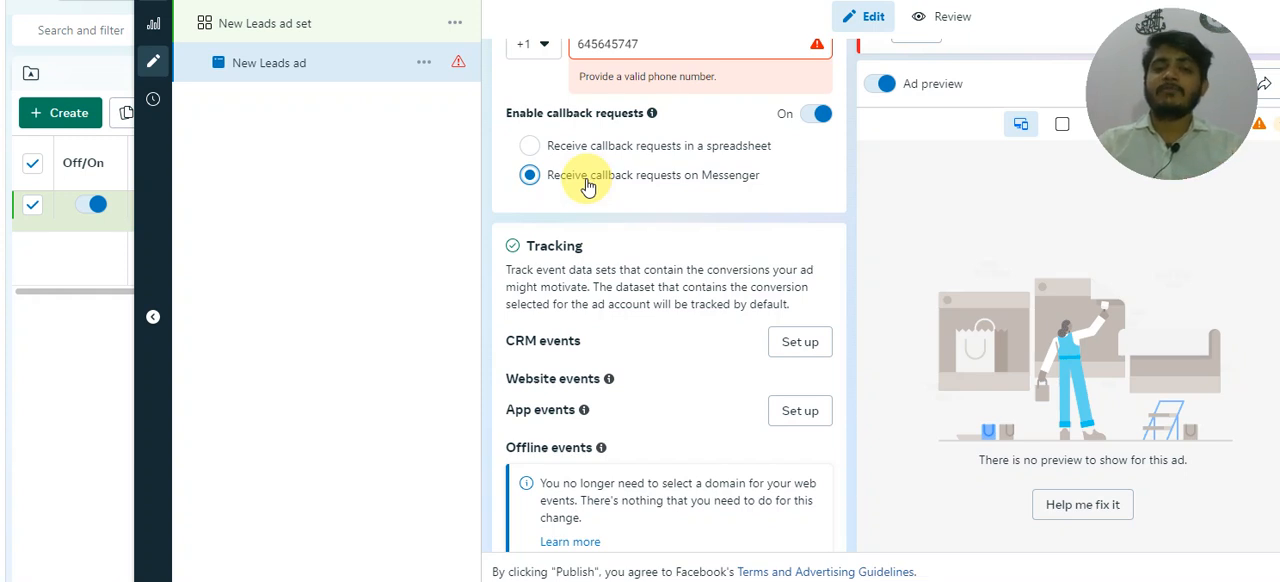
Step: Open the CRM events setup in the ad's tracking settings
scroll(587, 185, "down", 2)
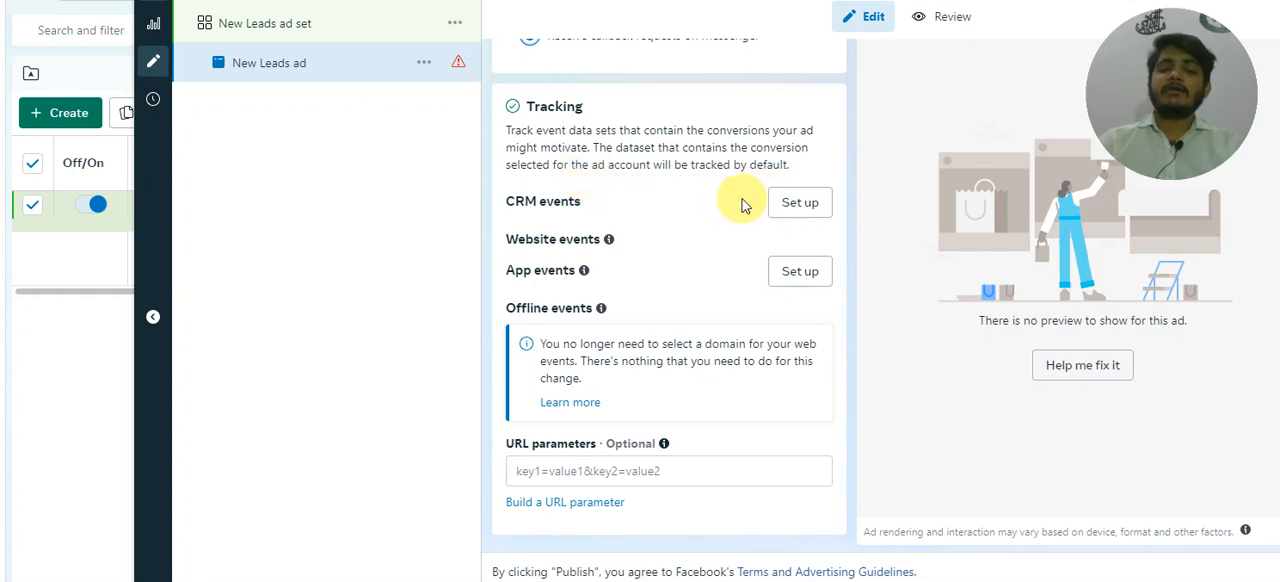
left_click(800, 217)
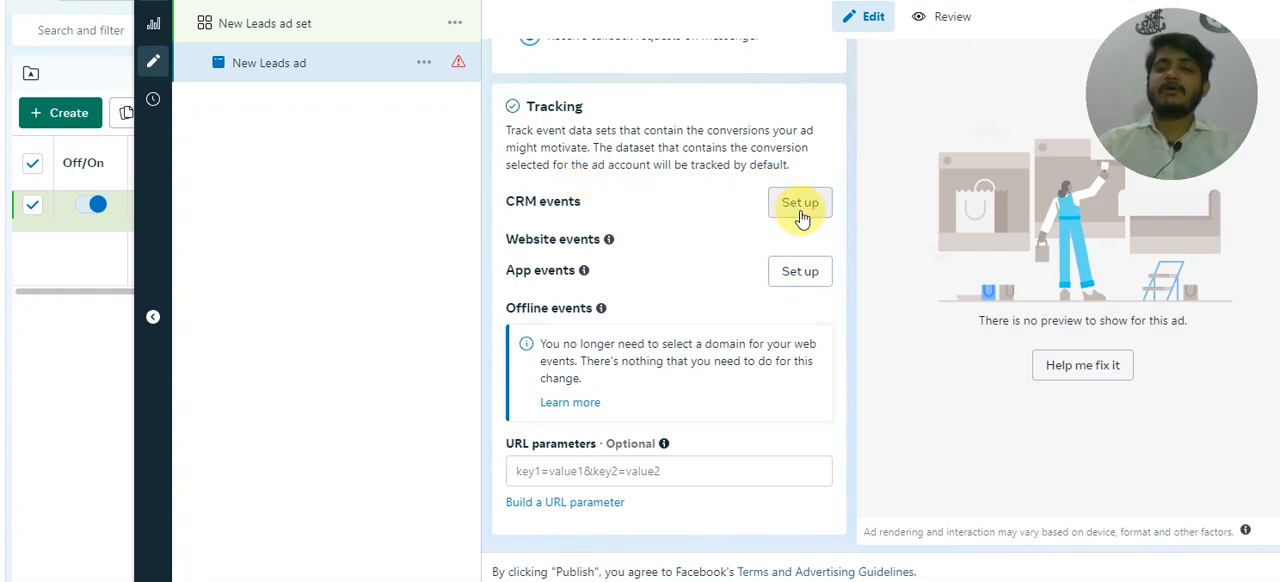